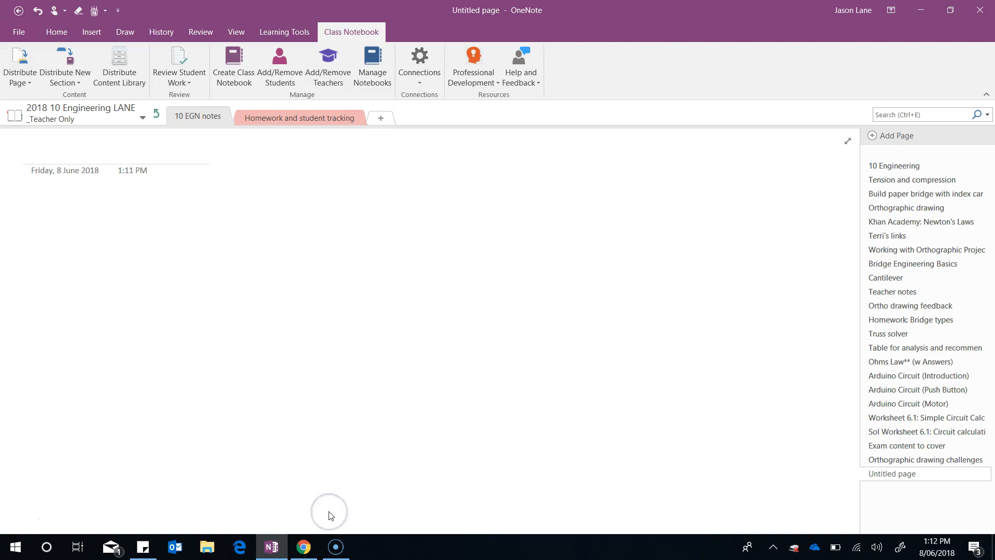
- Copy the first page image of the Multiview drawing test from SlideShare in Chrome and paste it onto the untitled OneNote page
click(305, 548)
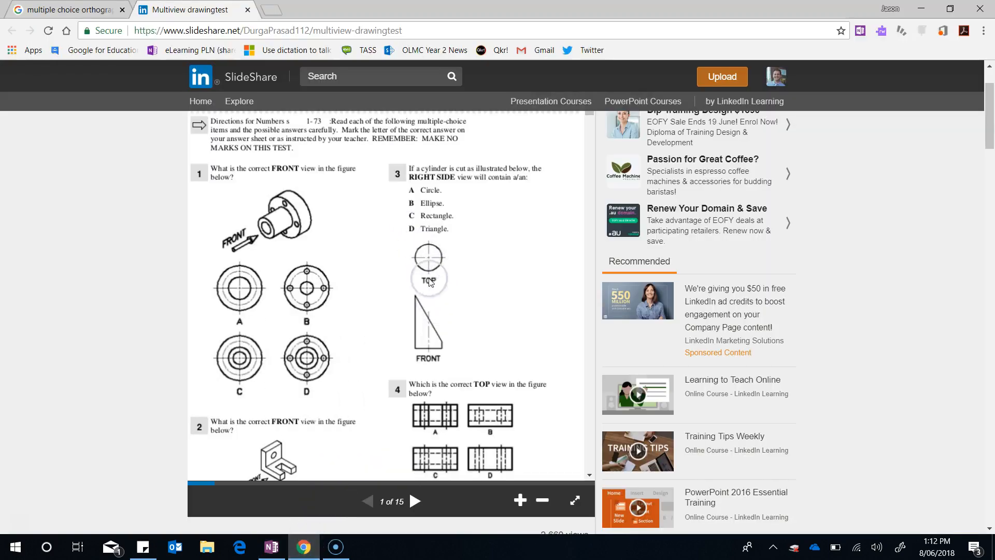
right_click(326, 214)
click(373, 251)
click(271, 547)
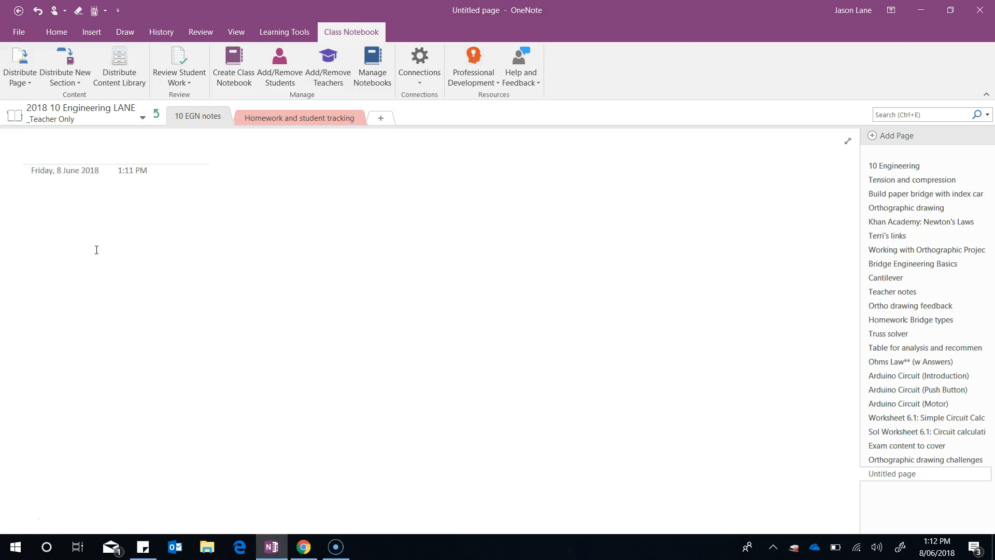
key(ctrl+v)
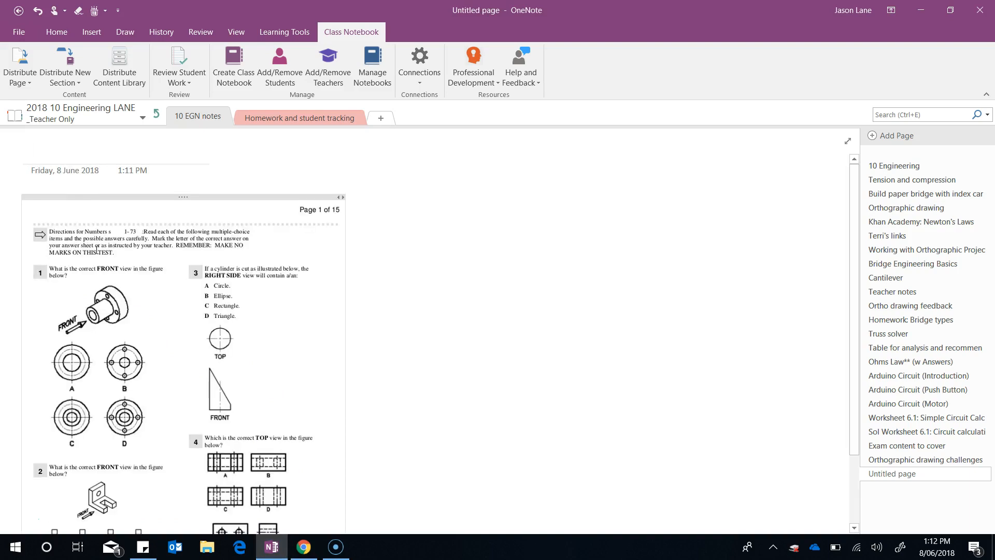
- Paste the SlideShare page's web address below the test image and title the OneNote page "Orthographic drawing revision"
scroll(170, 251, down, 3)
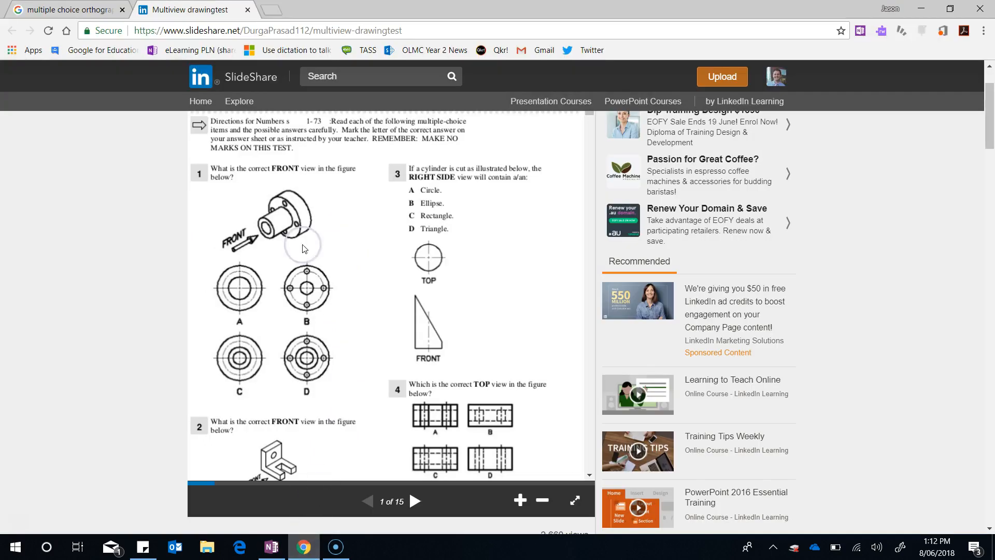
click(304, 547)
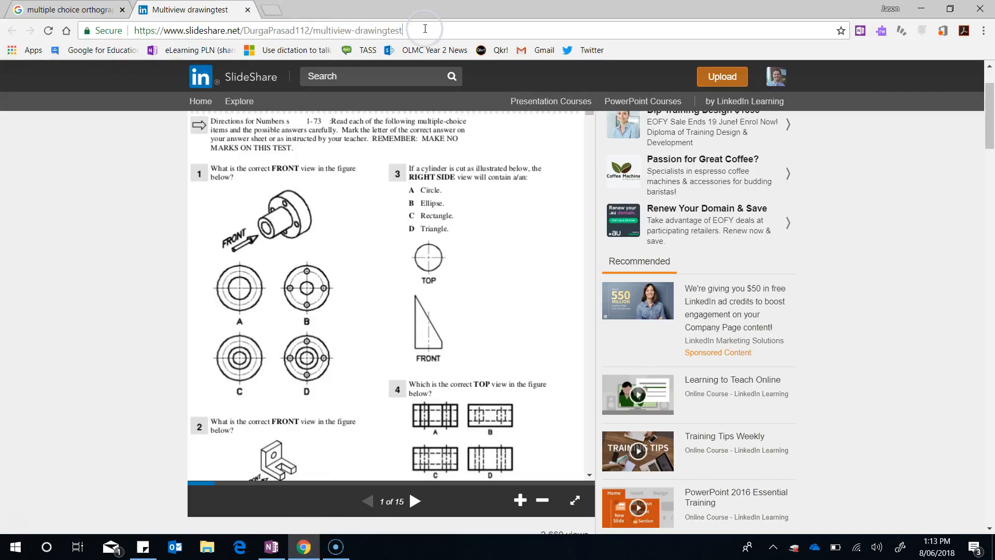
click(425, 29)
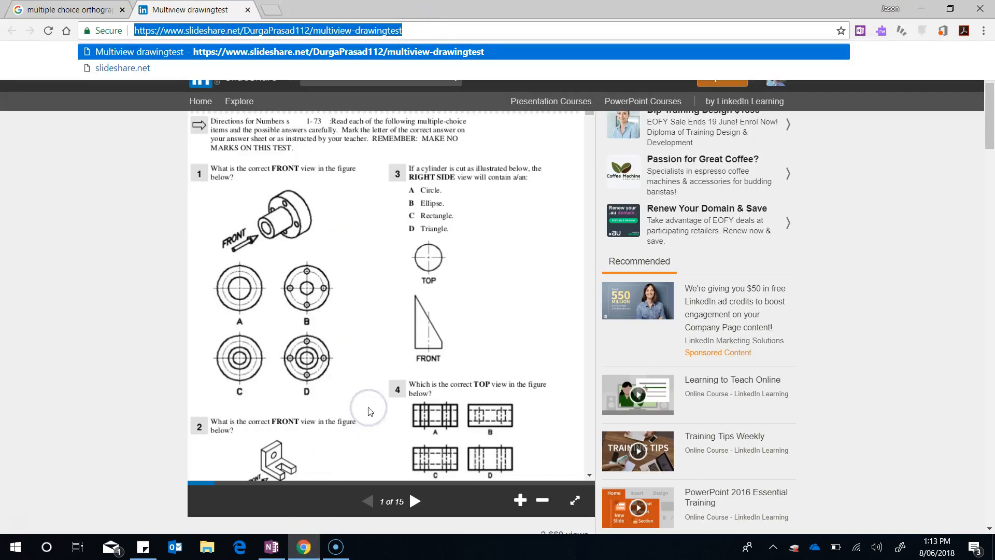
click(271, 547)
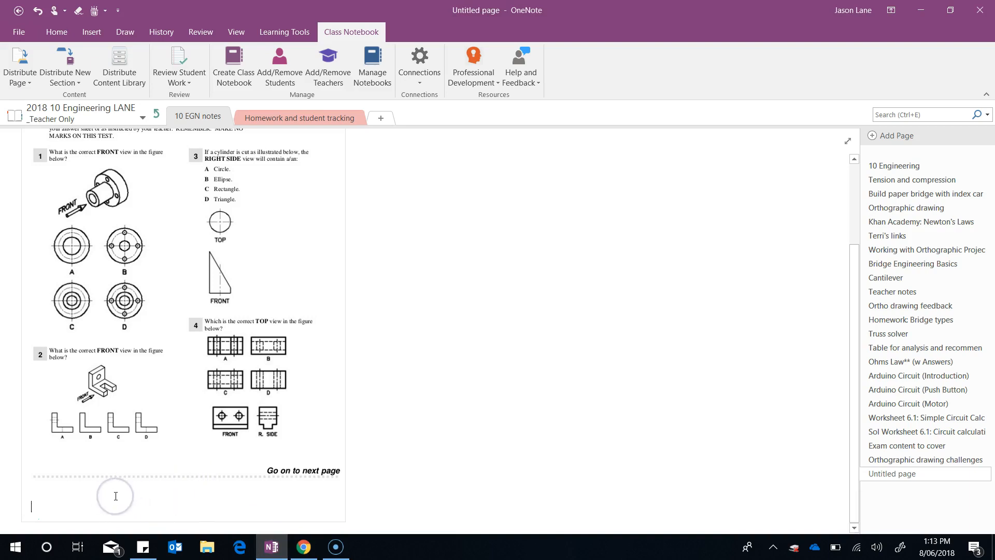
key(ctrl+v)
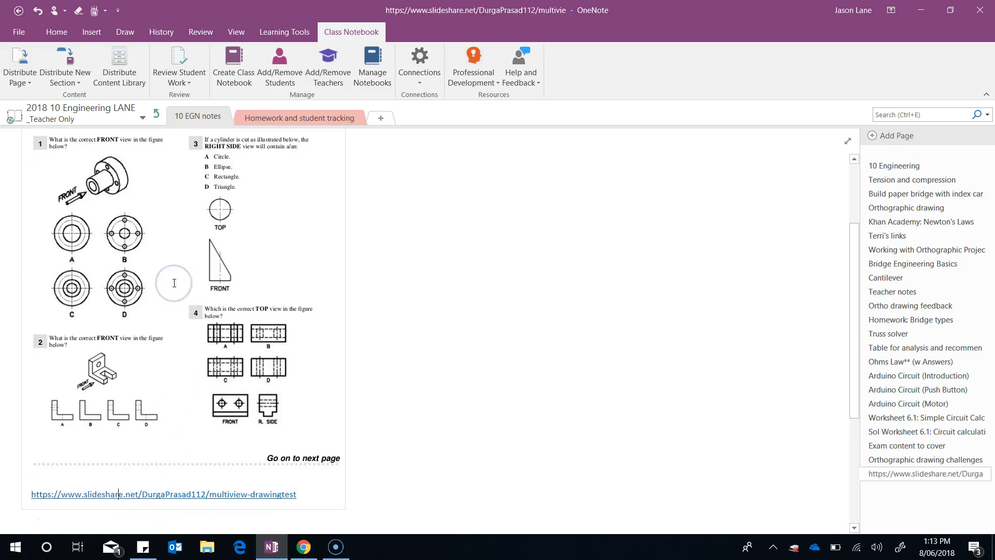
scroll(174, 283, up, 3)
click(51, 151)
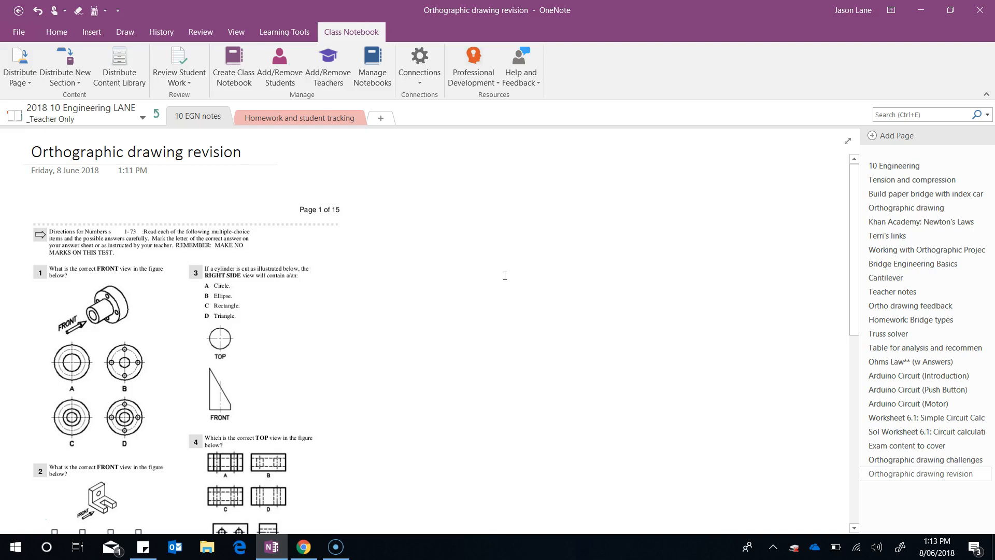
- Set the pasted test image as the background of the Orthographic drawing revision page
click(191, 309)
click(171, 284)
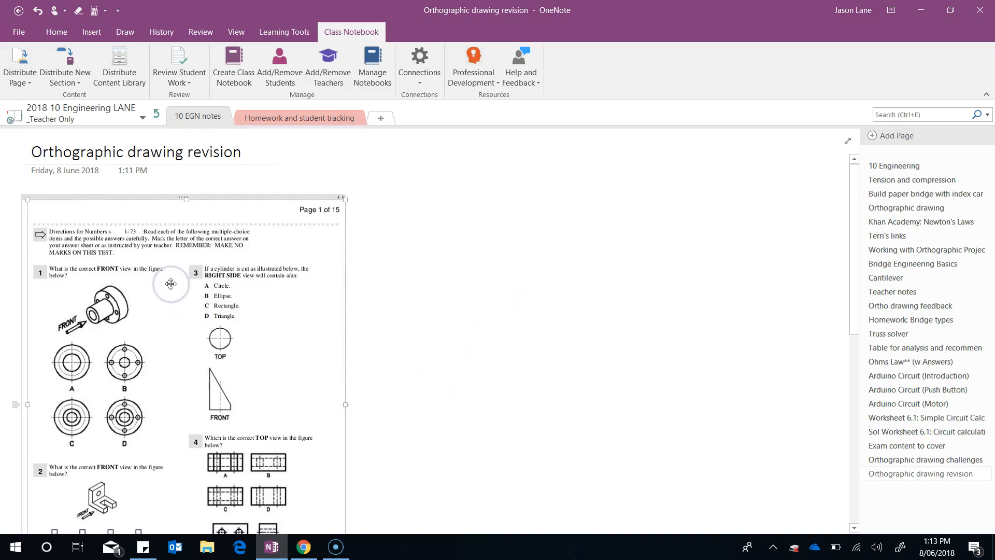
right_click(171, 284)
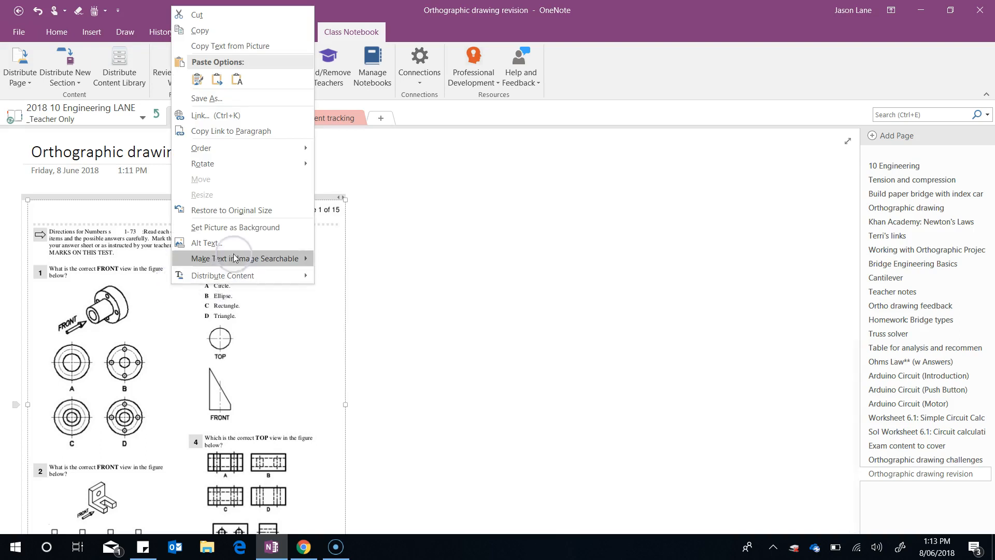
click(246, 228)
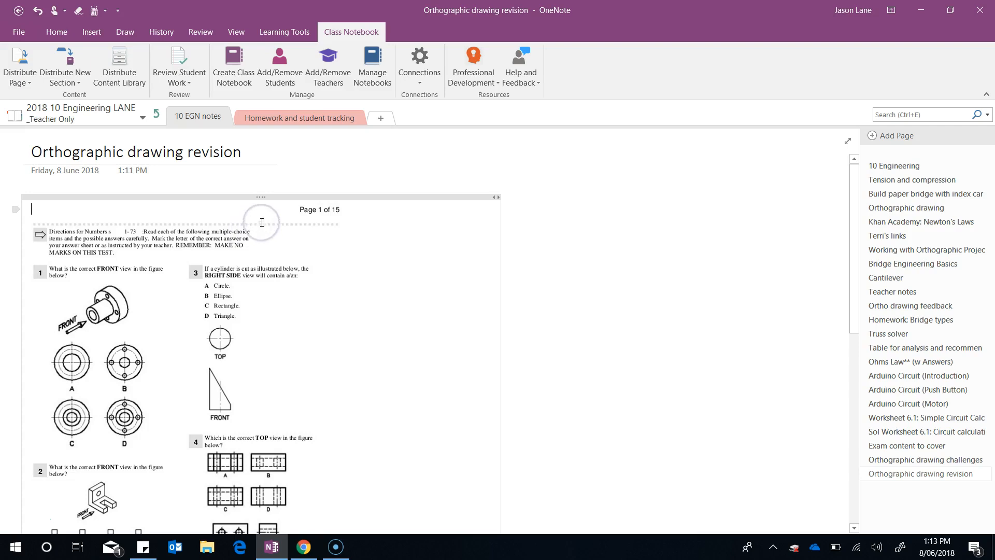
click(272, 195)
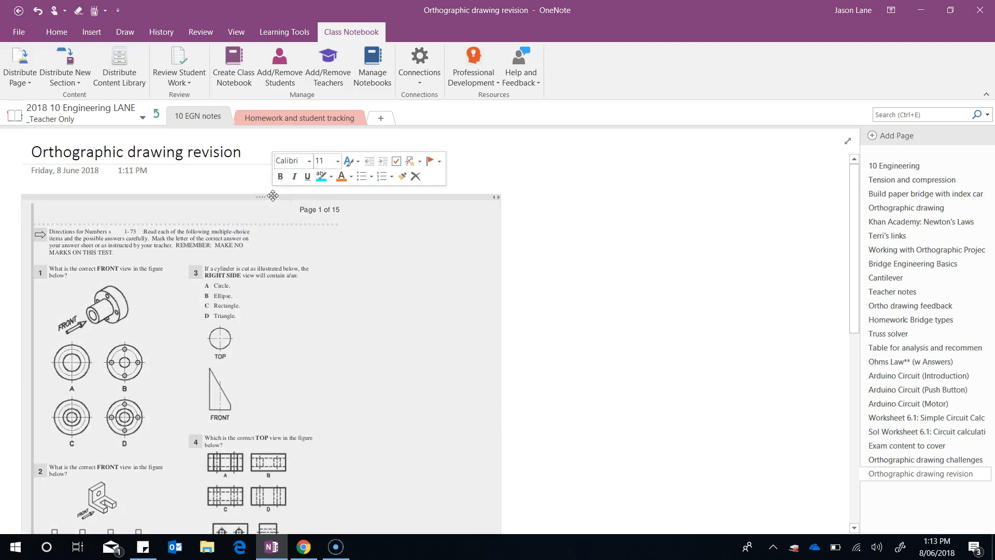
click(274, 195)
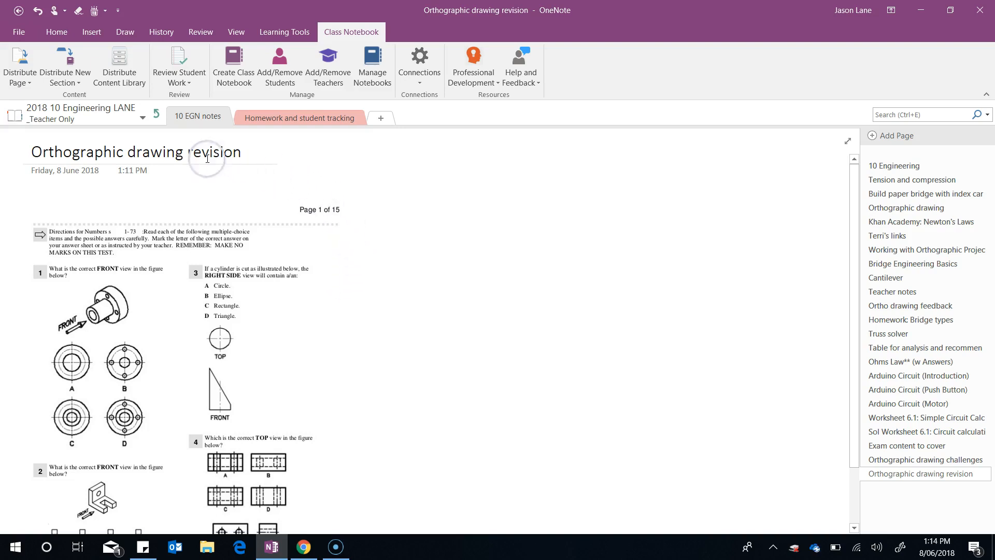
- Open one student's section group and distribute a new section named "Term 2 Revision" to every student in the class notebook
click(156, 114)
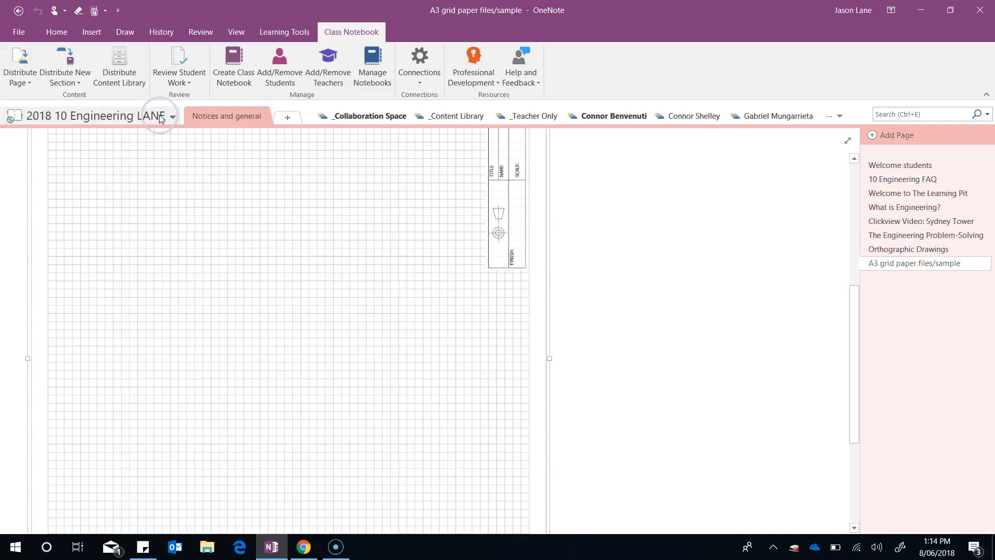
click(692, 117)
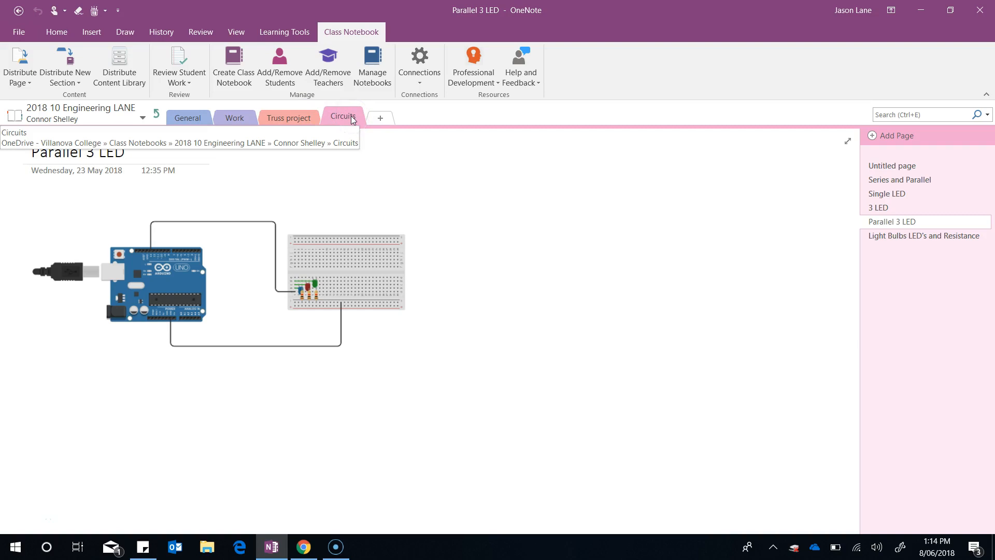
click(362, 31)
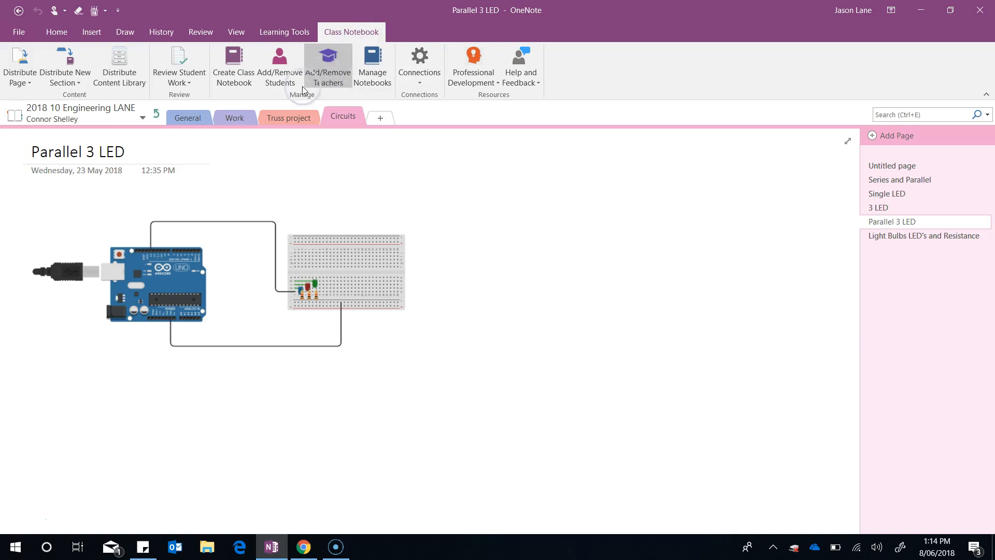
click(65, 81)
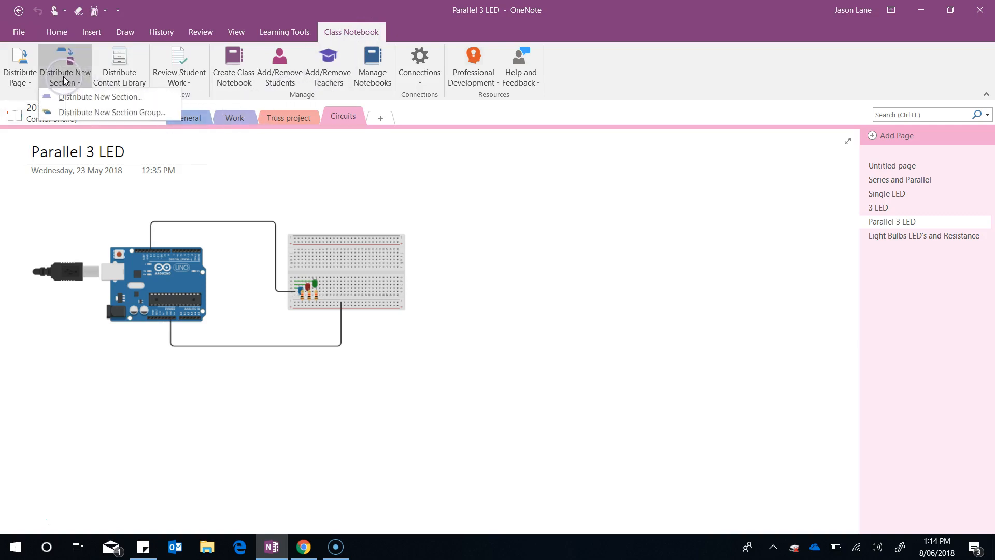
click(80, 97)
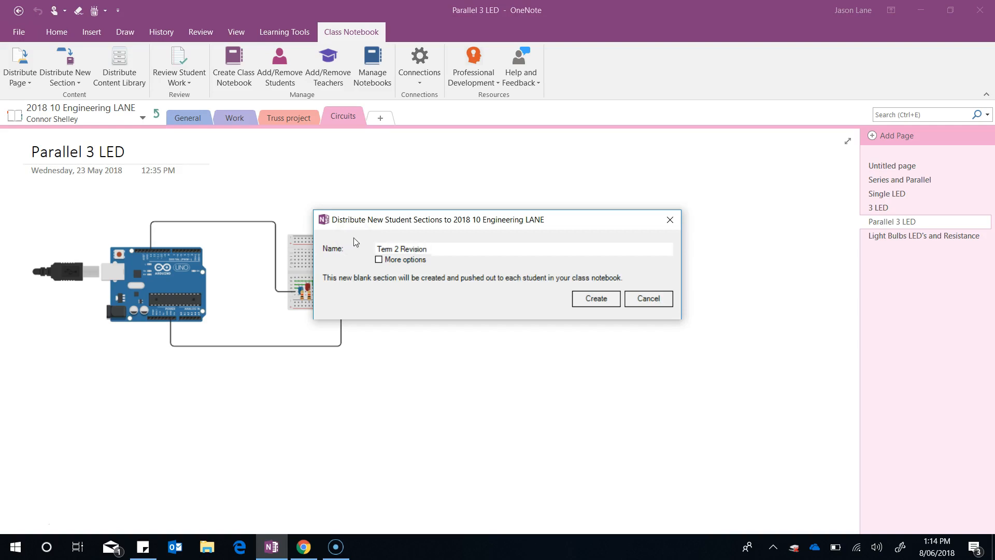
click(602, 301)
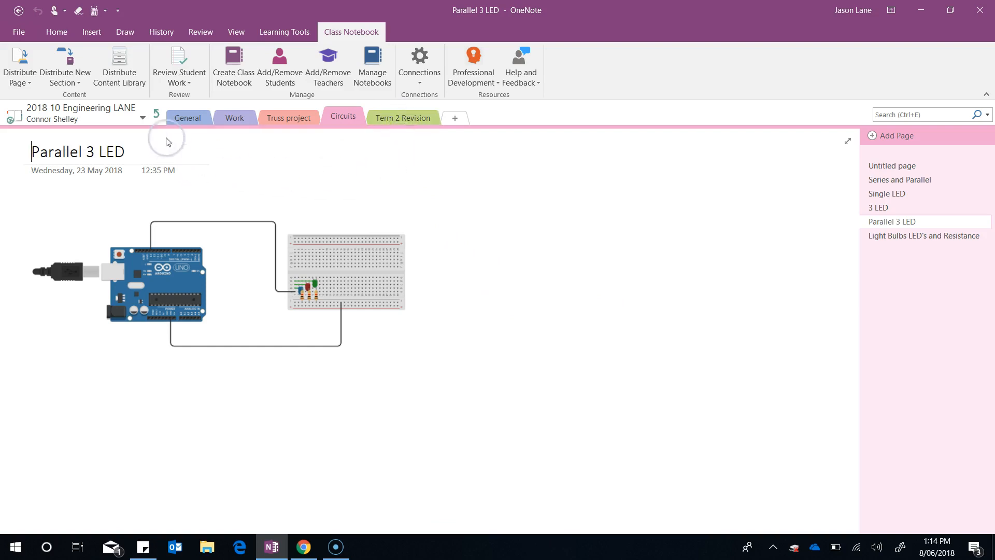
- Open the Term 2 Revision section in another student's section group to check the section distribution
click(158, 117)
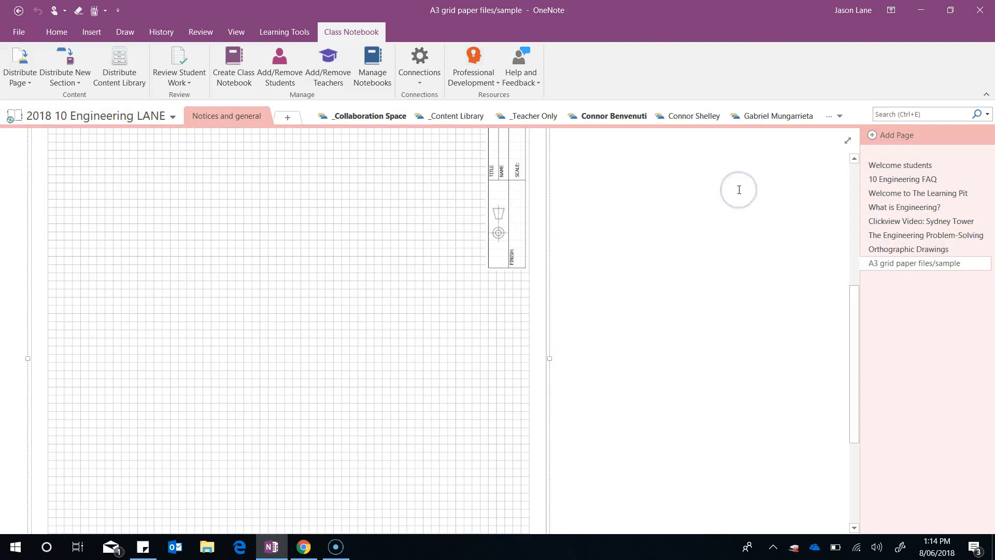
click(786, 113)
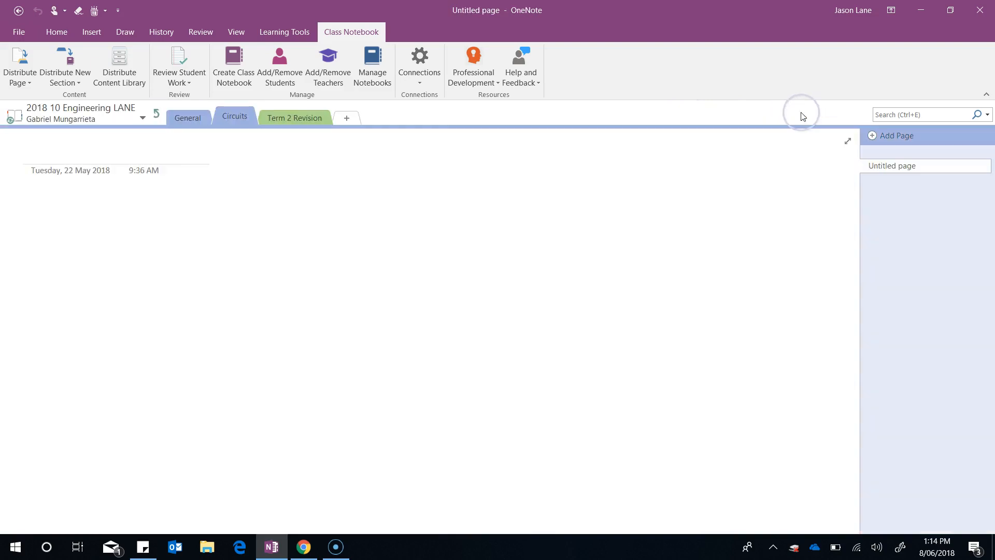
click(301, 112)
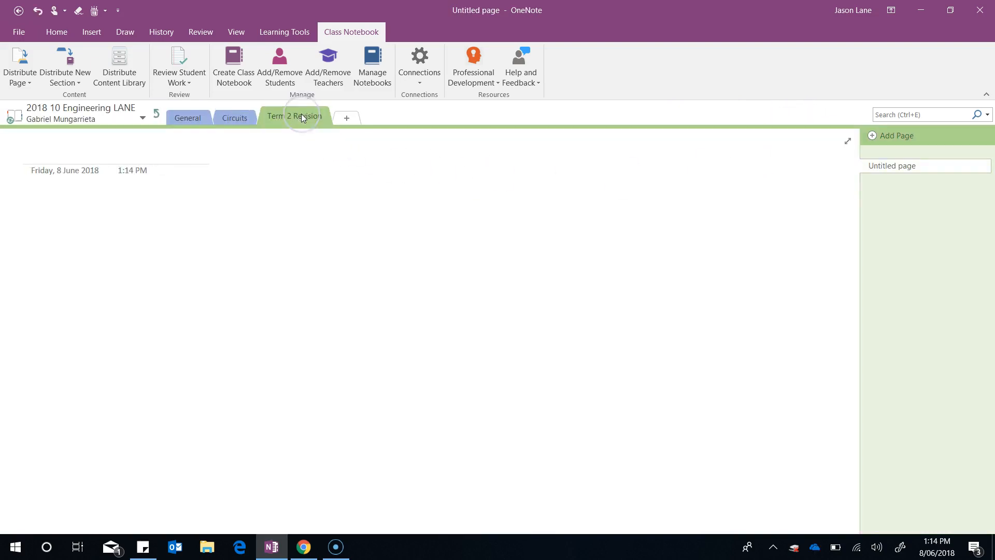
- Distribute the Orthographic drawing revision page from the _Teacher Only group to every student's Term 2 Revision section
click(156, 114)
click(531, 120)
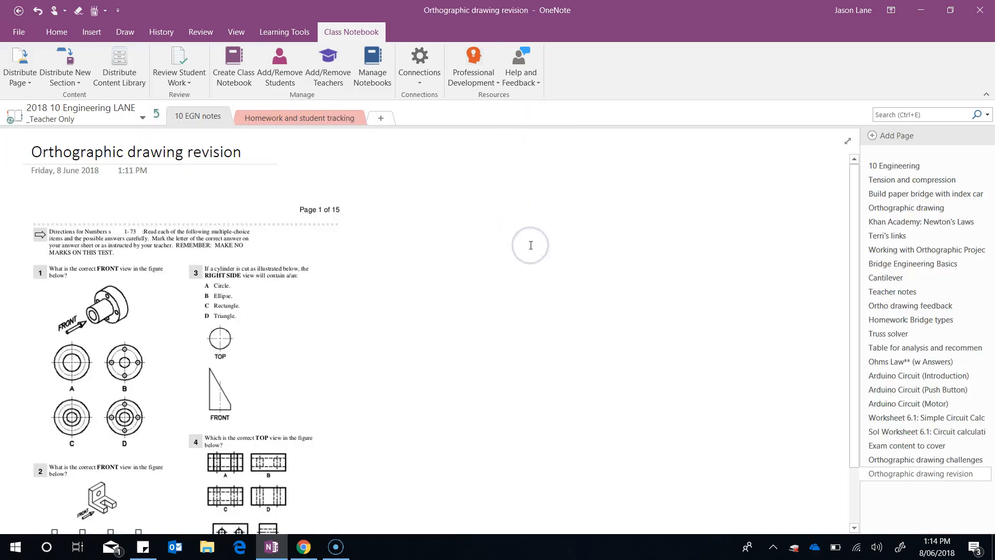
click(908, 475)
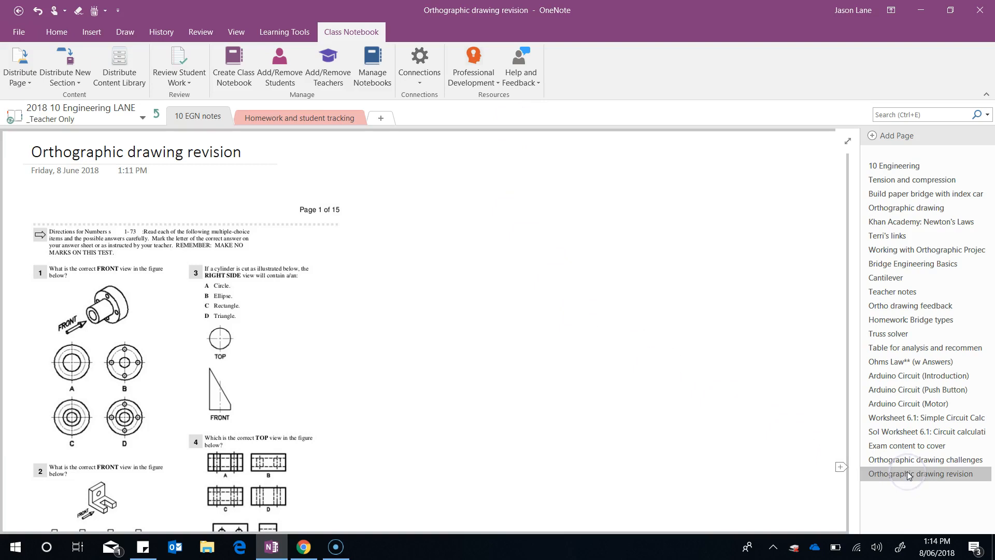
click(577, 474)
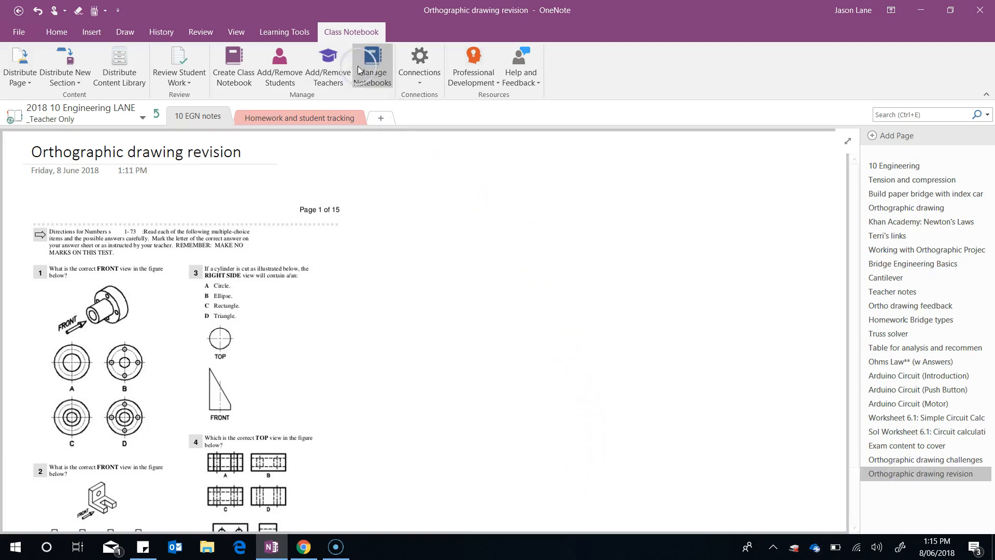
click(357, 35)
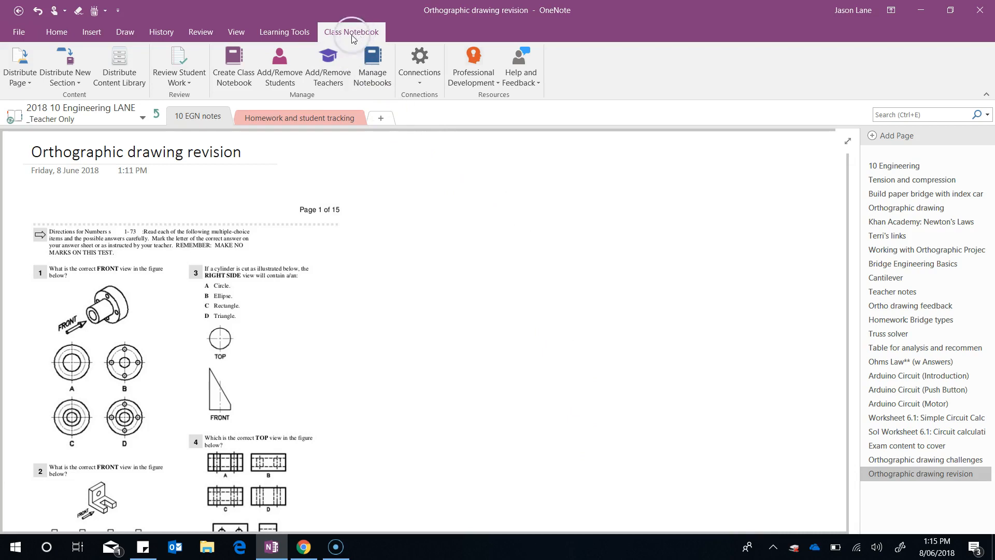
click(20, 81)
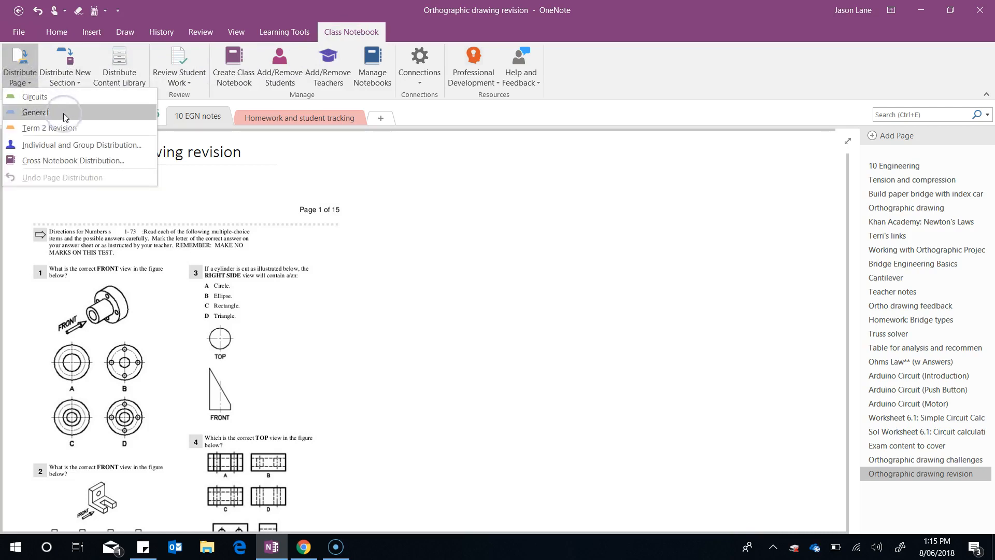
click(45, 129)
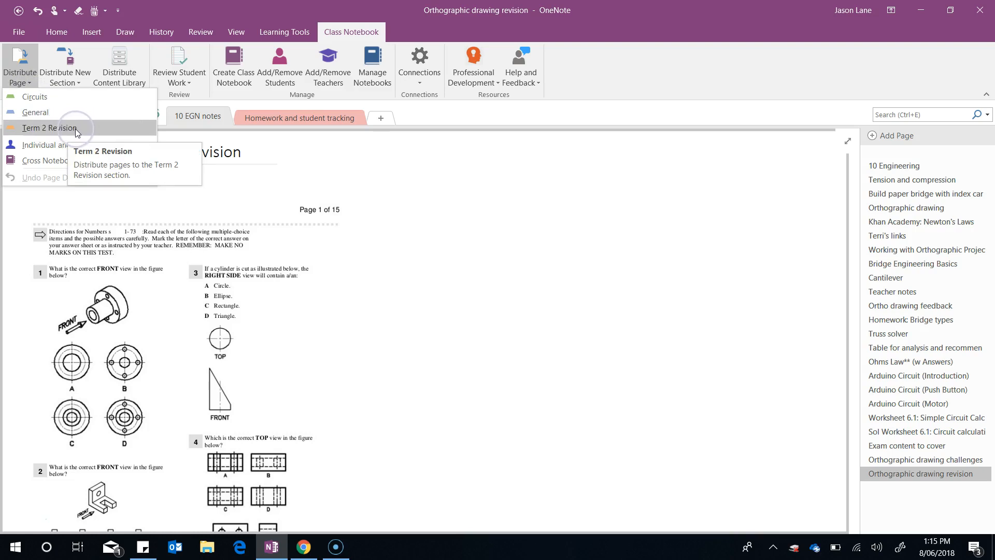
click(41, 129)
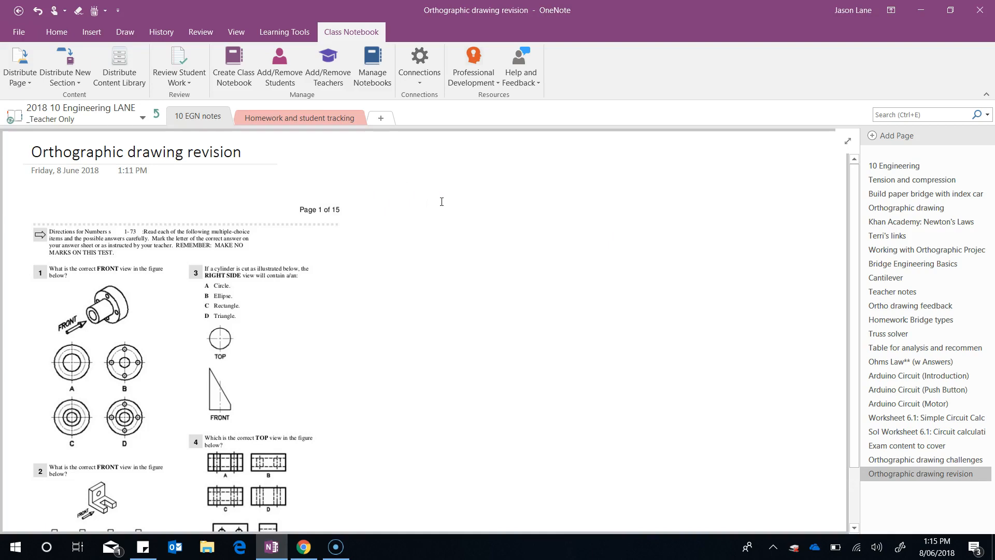
- View the distributed Orthographic drawing revision page in a student's Term 2 Revision section
click(156, 114)
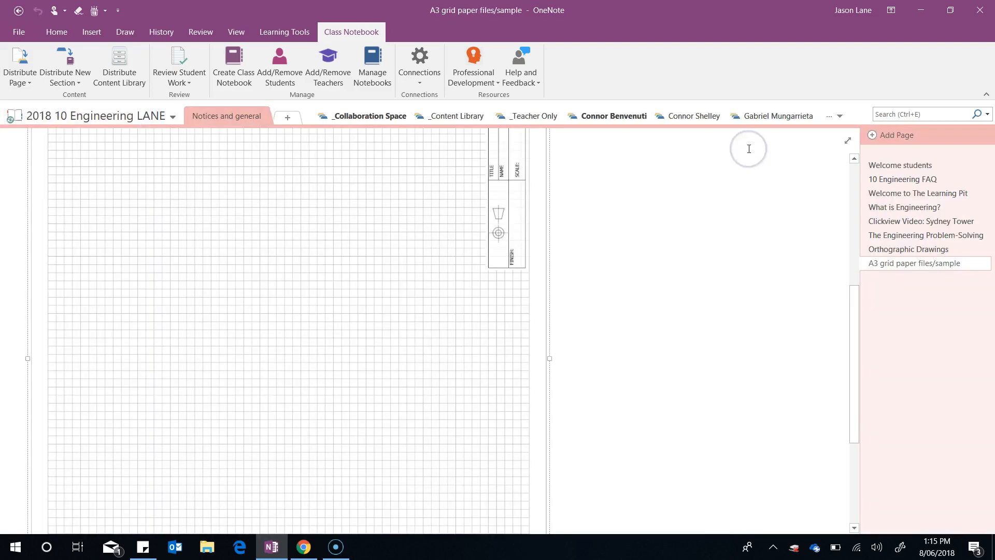
click(777, 116)
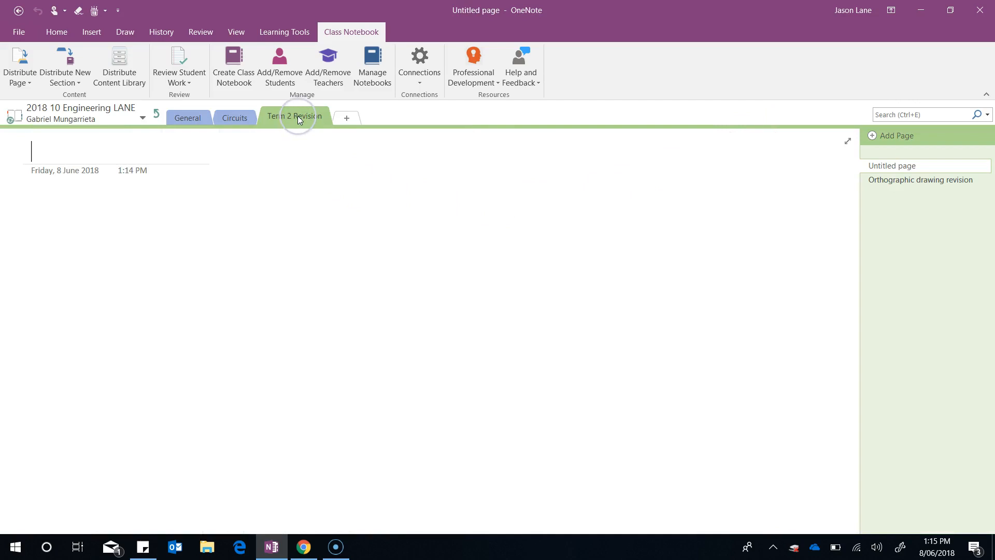
click(888, 185)
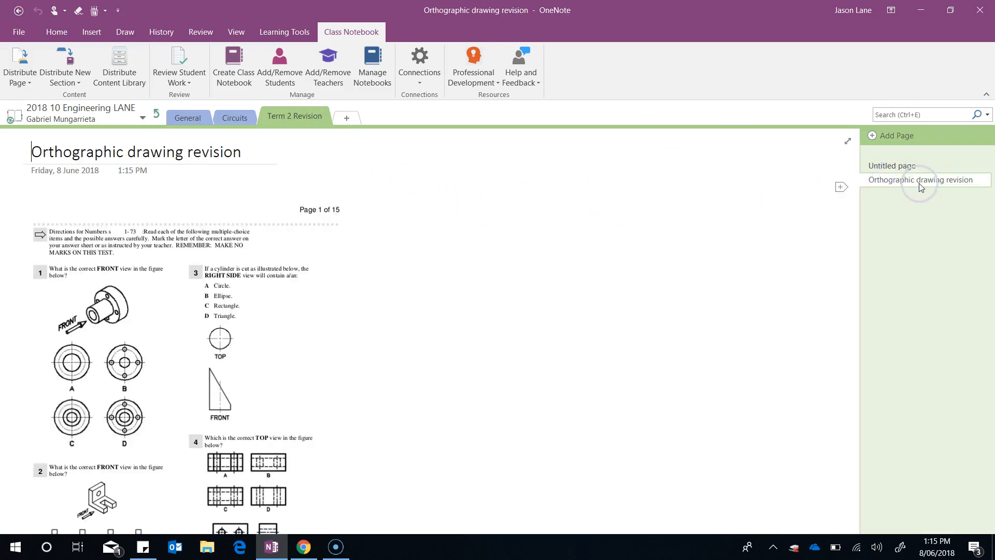
click(637, 343)
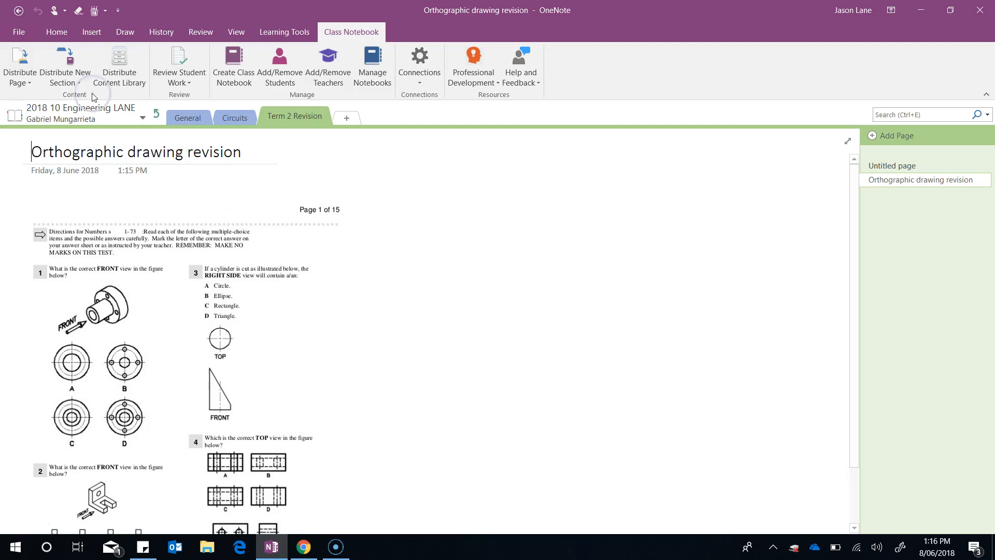
click(60, 86)
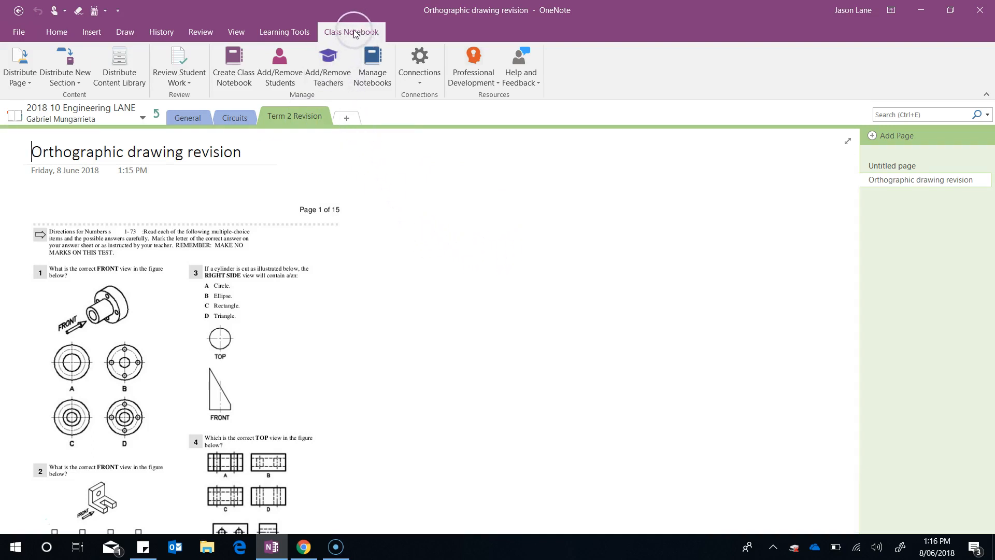
- Start a student work review for the Term 2 Revision section and list the students under the Orthographic drawing revision page
click(176, 60)
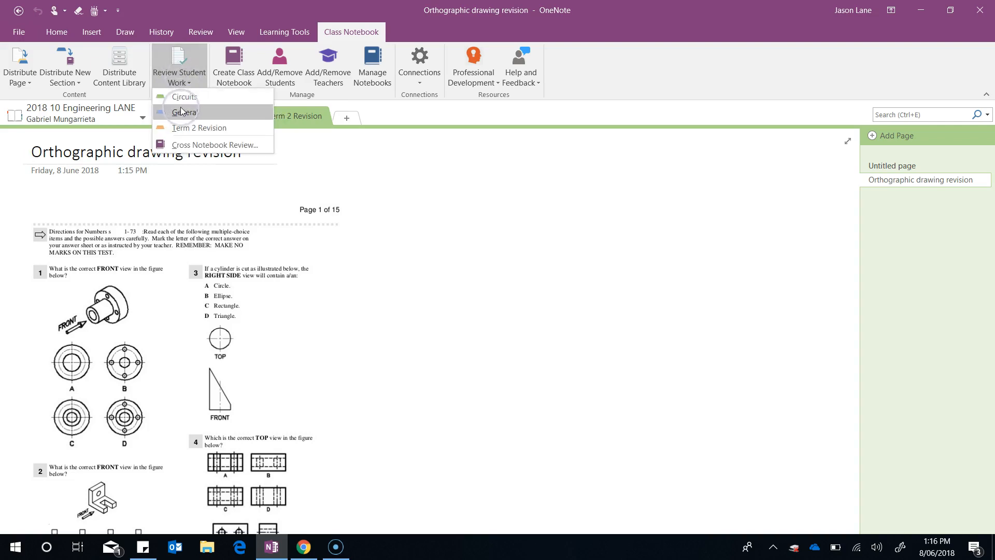
click(210, 128)
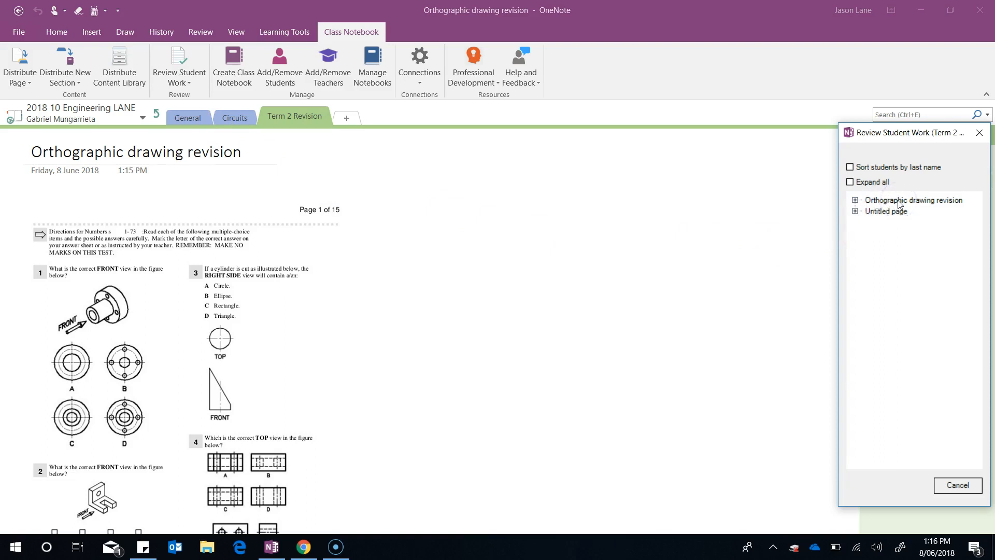
click(856, 201)
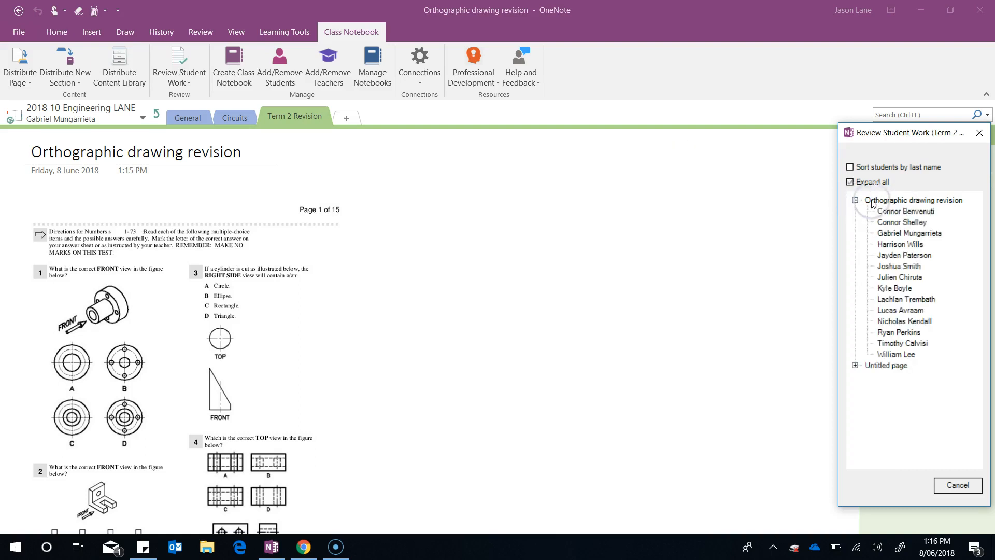
- Go through the first eight students' copies of the Orthographic drawing revision page one after another in the review list
click(905, 211)
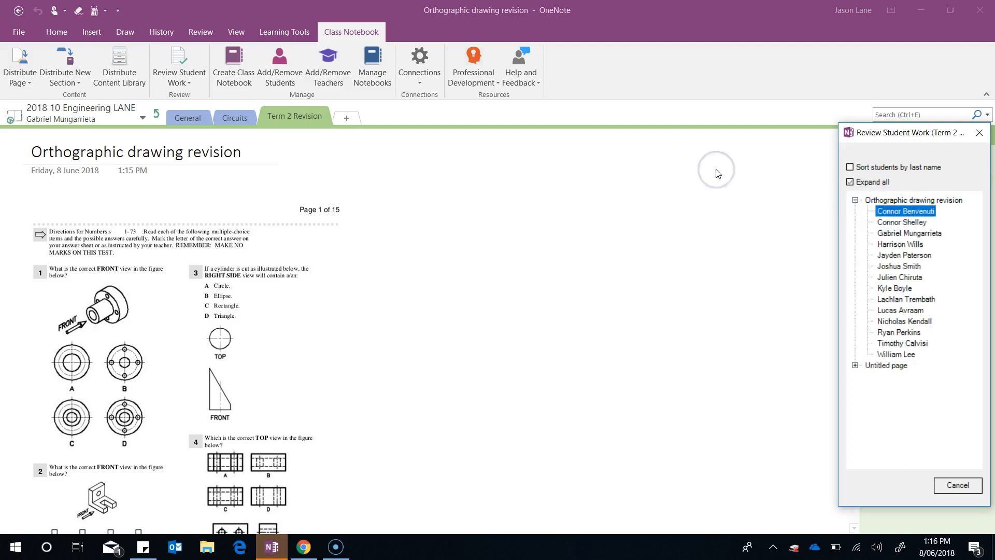
click(900, 222)
click(904, 233)
click(907, 244)
click(911, 256)
click(917, 267)
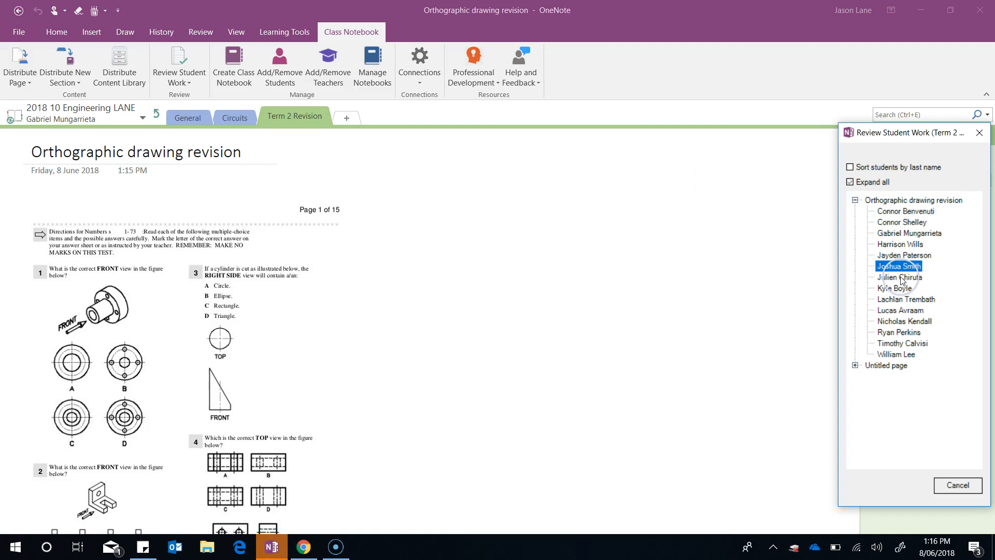
click(914, 278)
click(910, 289)
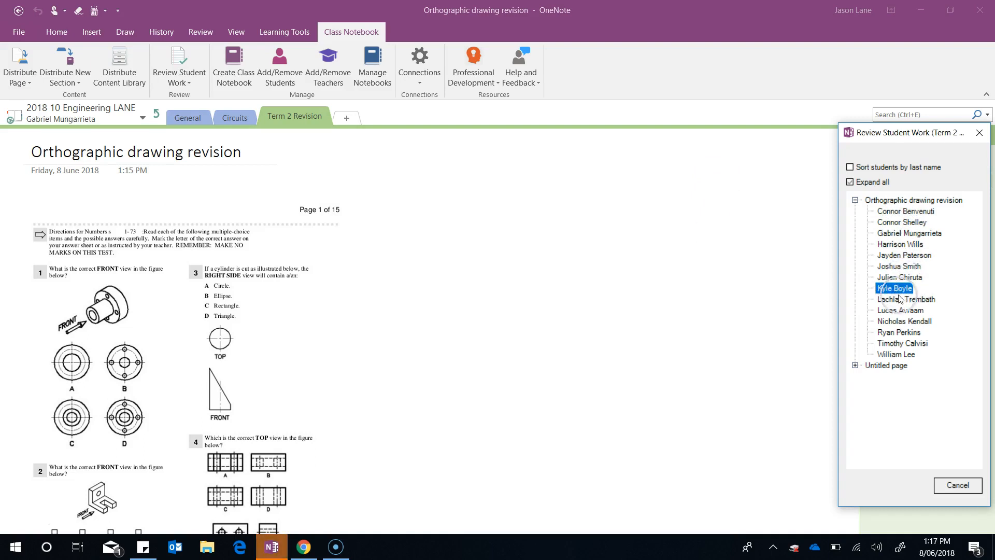